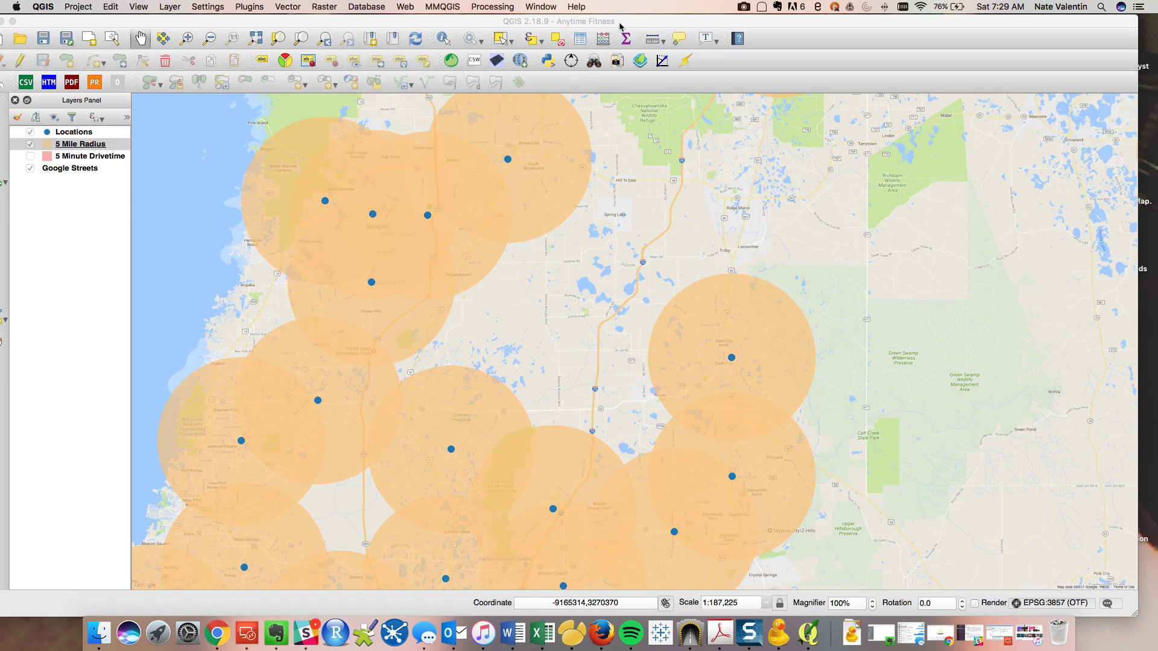
# Step: Look up the qgis2web plugin's details in the Plugin Manager
pyautogui.moveTo(620, 27); pyautogui.dragTo(641, 25)
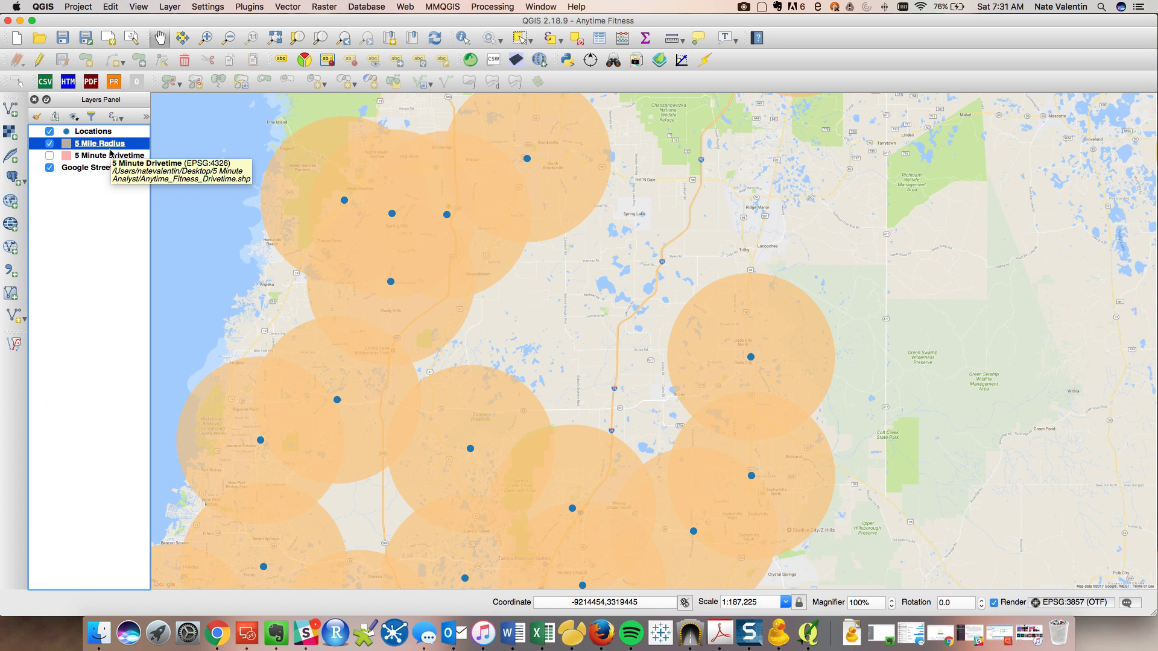
pyautogui.click(252, 8)
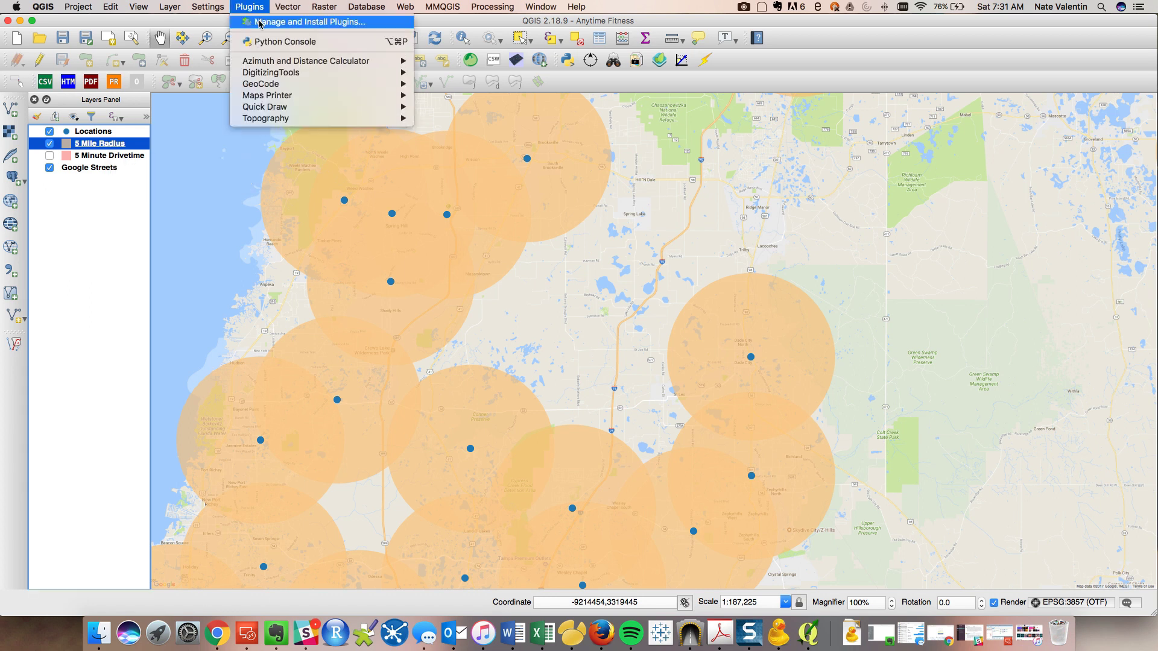
pyautogui.click(259, 22)
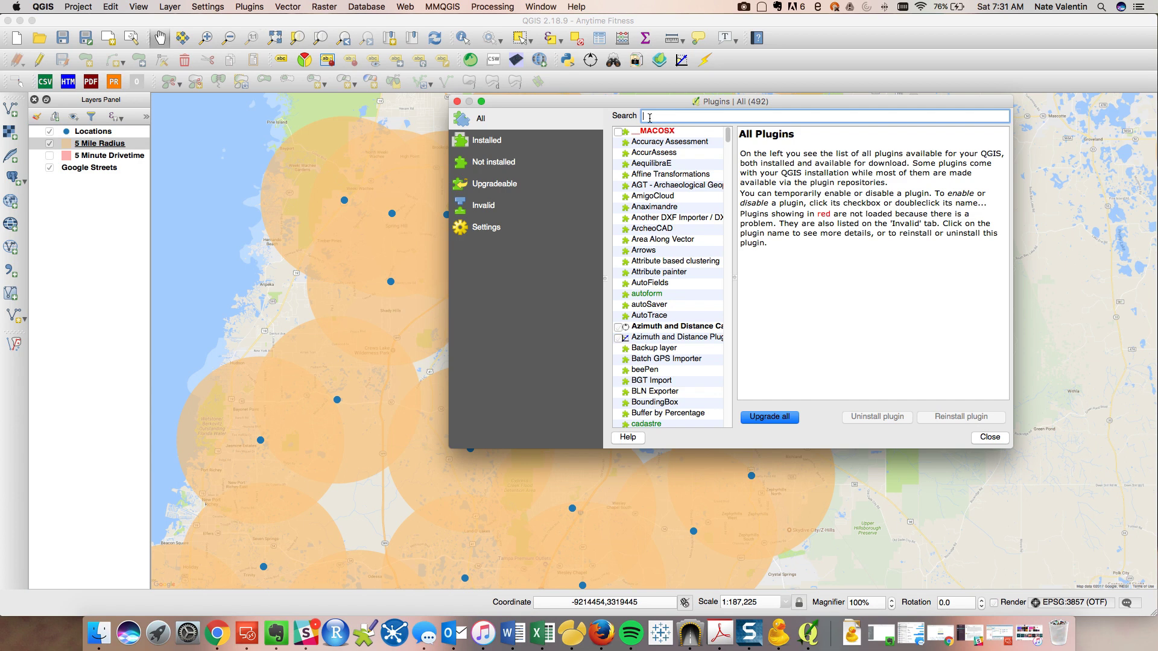
pyautogui.write('qgis2web')
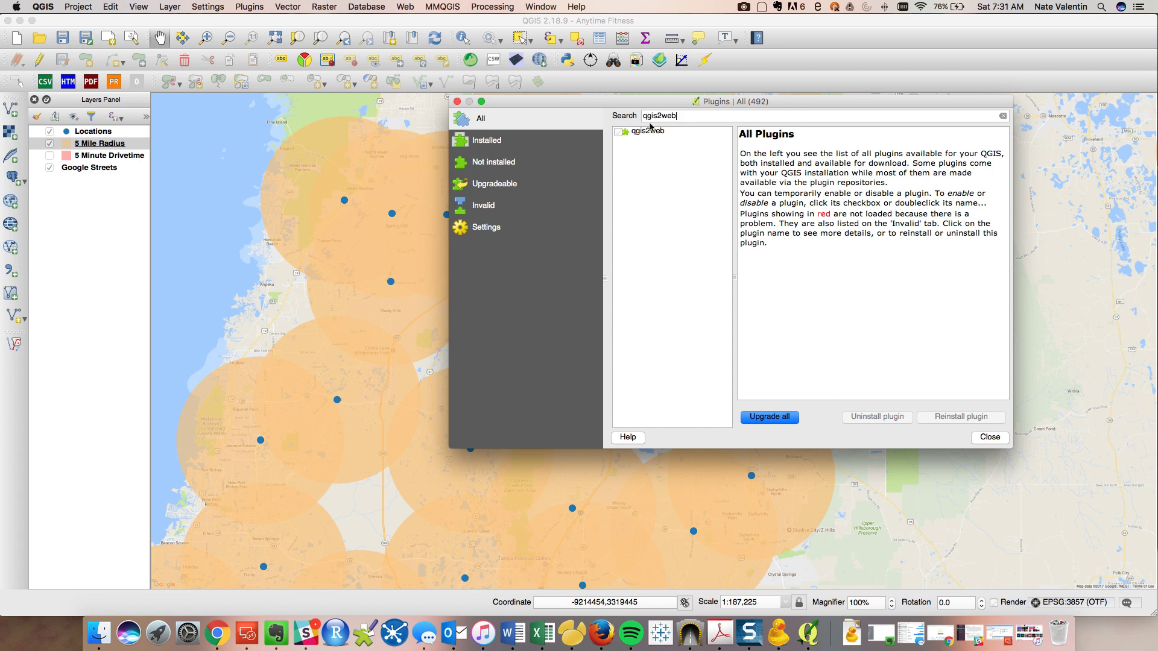
pyautogui.click(650, 132)
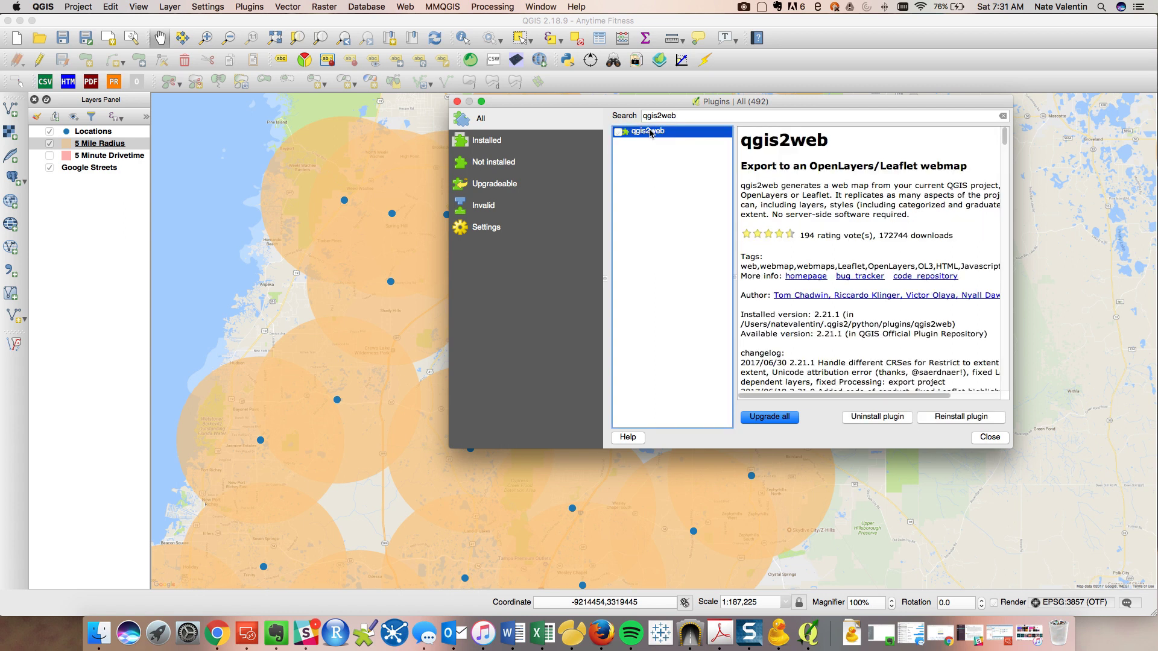
pyautogui.click(457, 101)
# Step: In qgis2web's Create web map, add the 5 Minute Drivetime layer and pick OSM as basemap
pyautogui.click(408, 7)
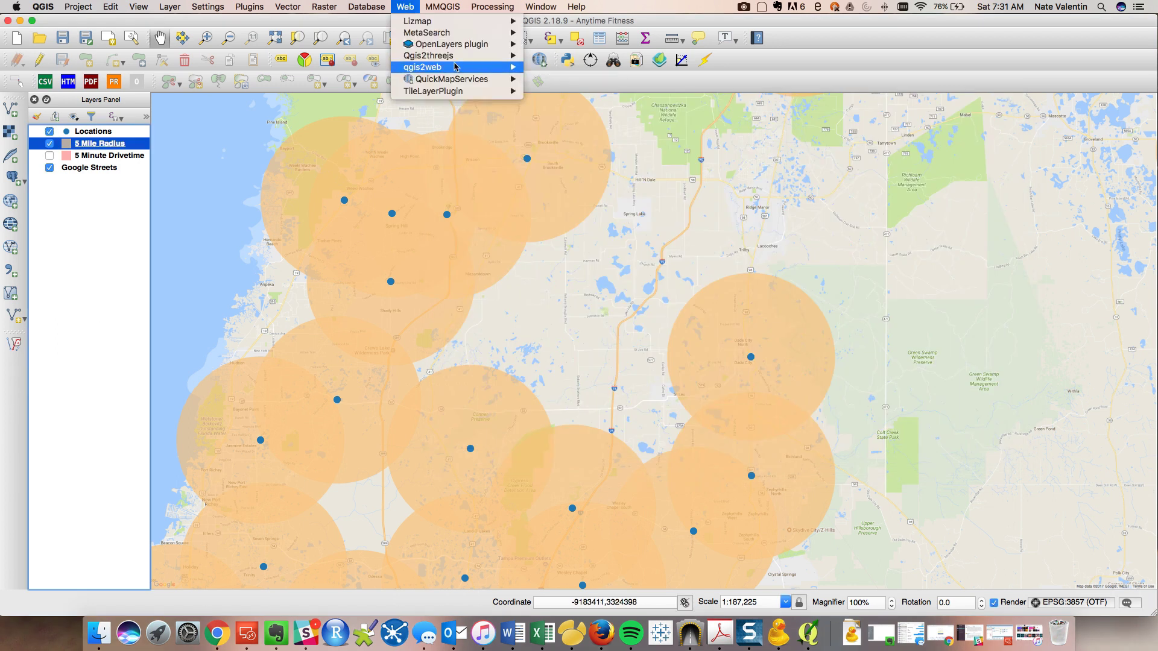
pyautogui.moveTo(456, 68)
pyautogui.click(574, 69)
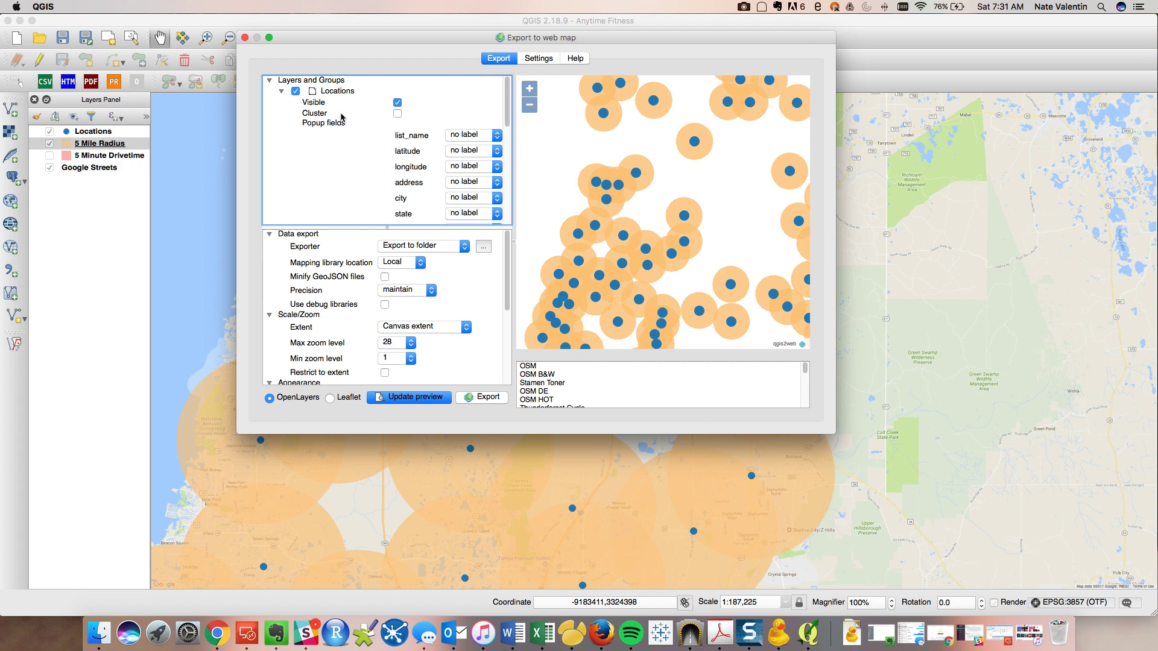
pyautogui.click(281, 91)
pyautogui.click(281, 104)
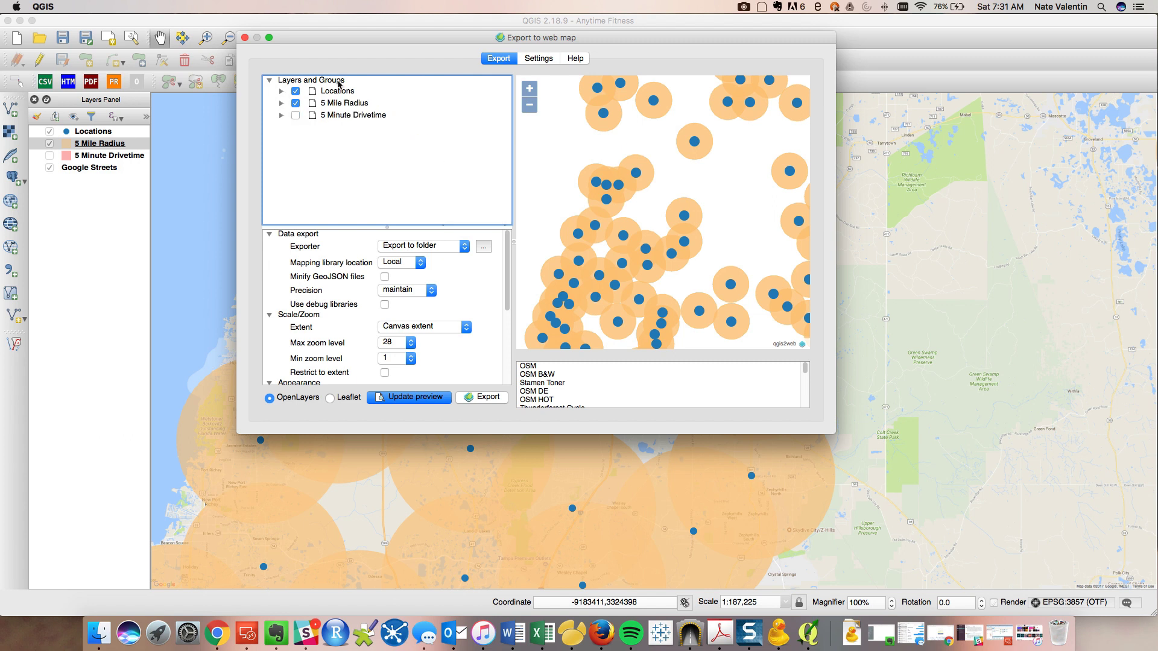
pyautogui.click(296, 116)
pyautogui.click(554, 369)
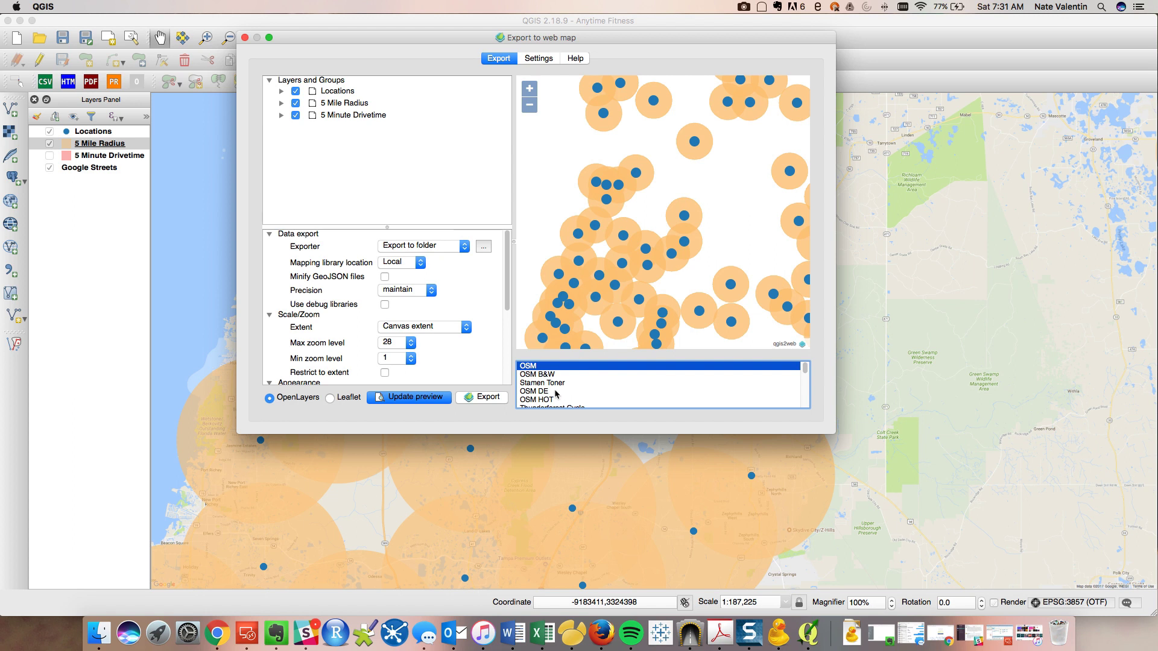
# Step: Set the export folder to Desktop/5 Minute Analyst
pyautogui.click(484, 247)
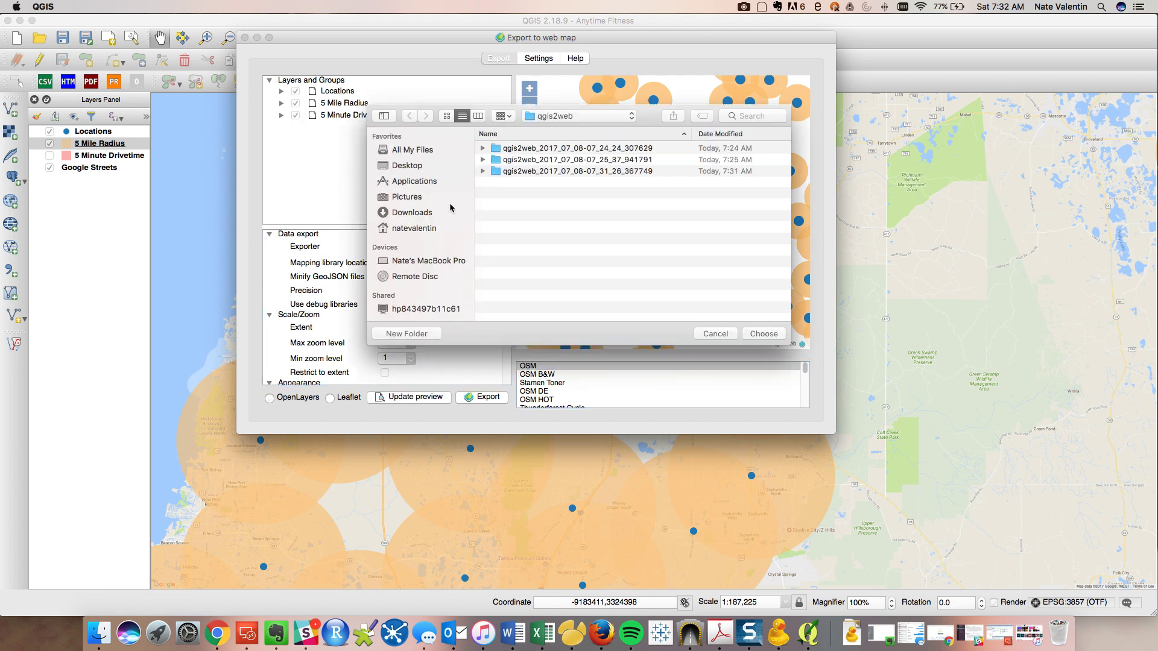
pyautogui.click(416, 167)
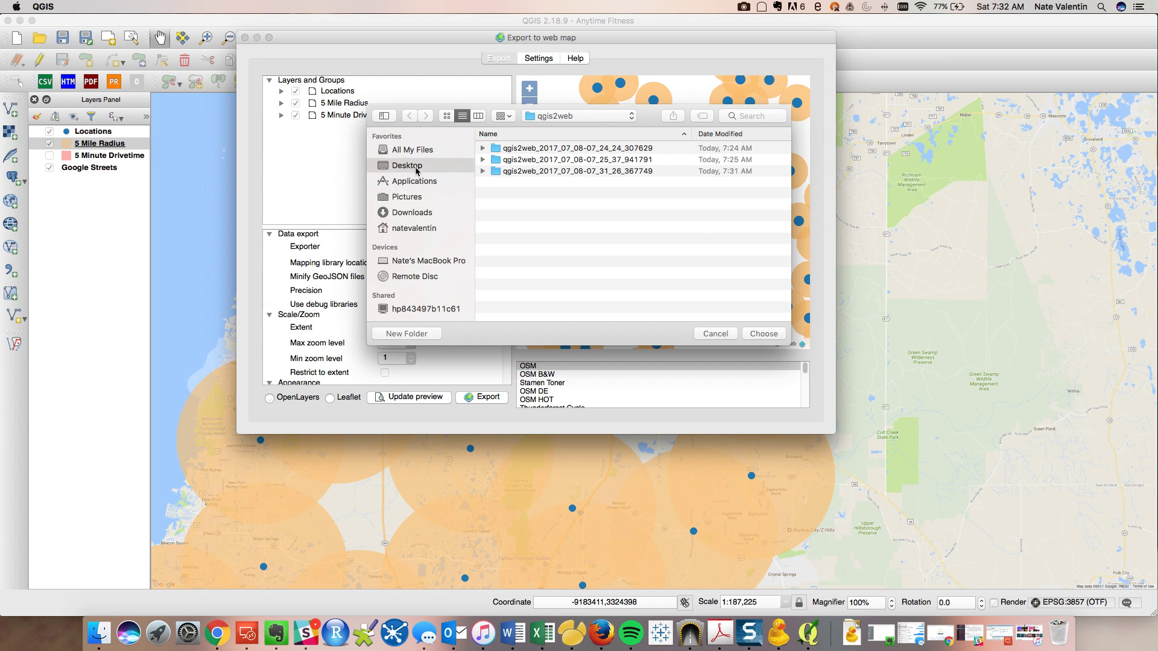
pyautogui.click(764, 334)
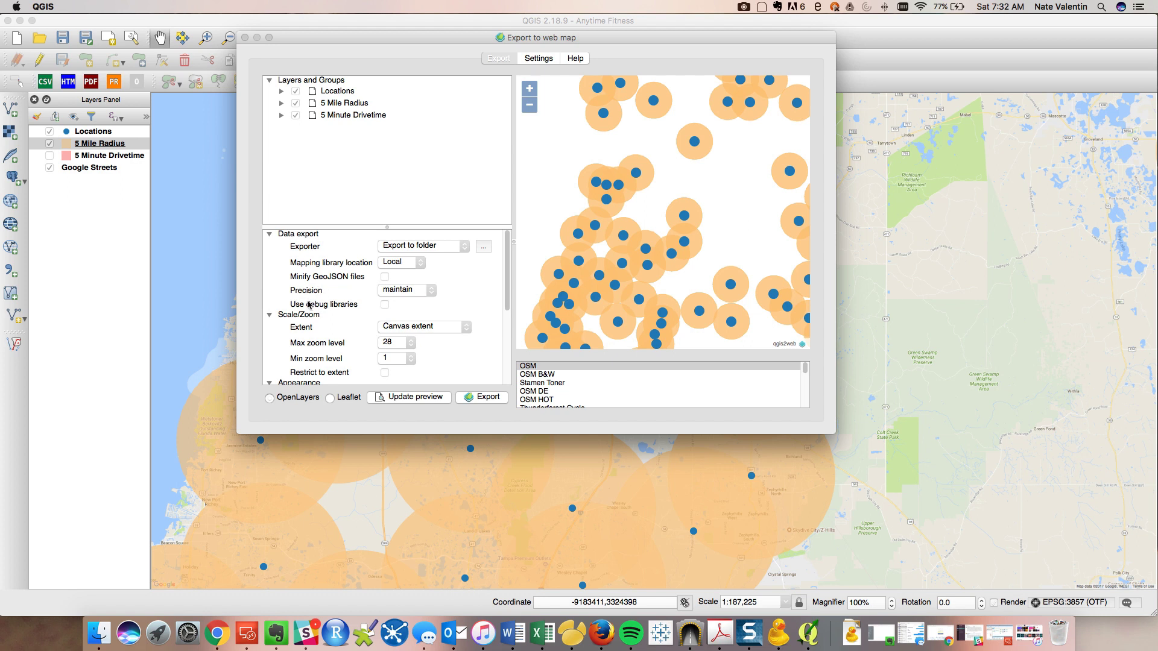
# Step: Set the layers list to Expanded, enable Highlight on hover and Show popups on hover, then refresh the preview
pyautogui.moveTo(512, 287); pyautogui.dragTo(508, 302)
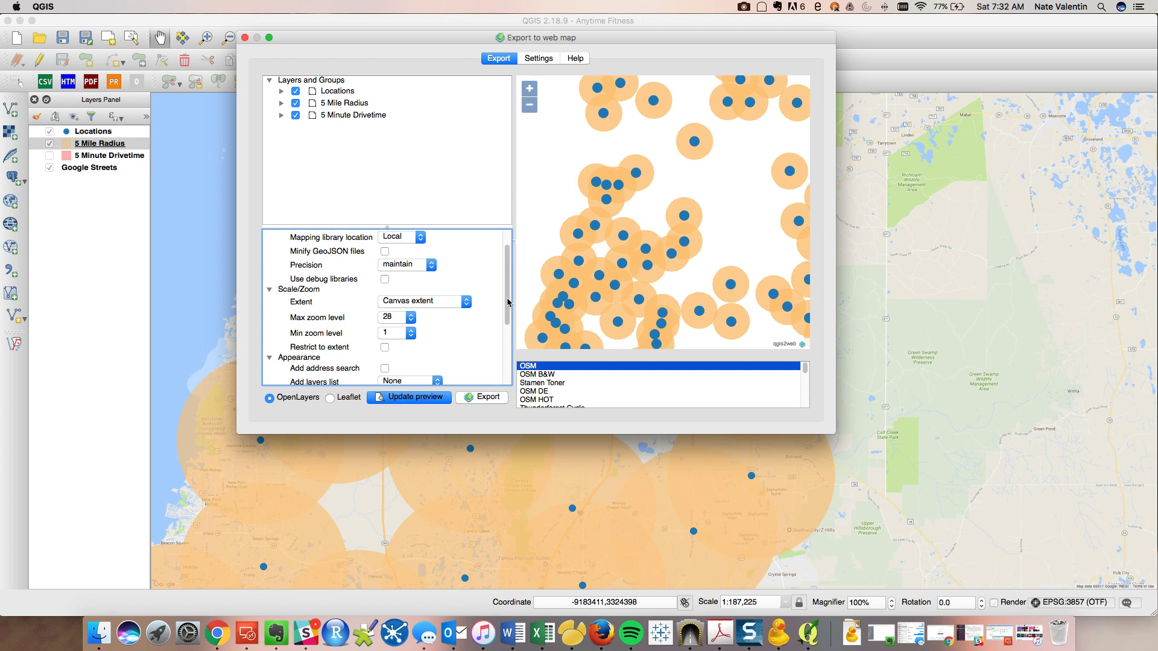
pyautogui.moveTo(508, 302); pyautogui.dragTo(507, 311)
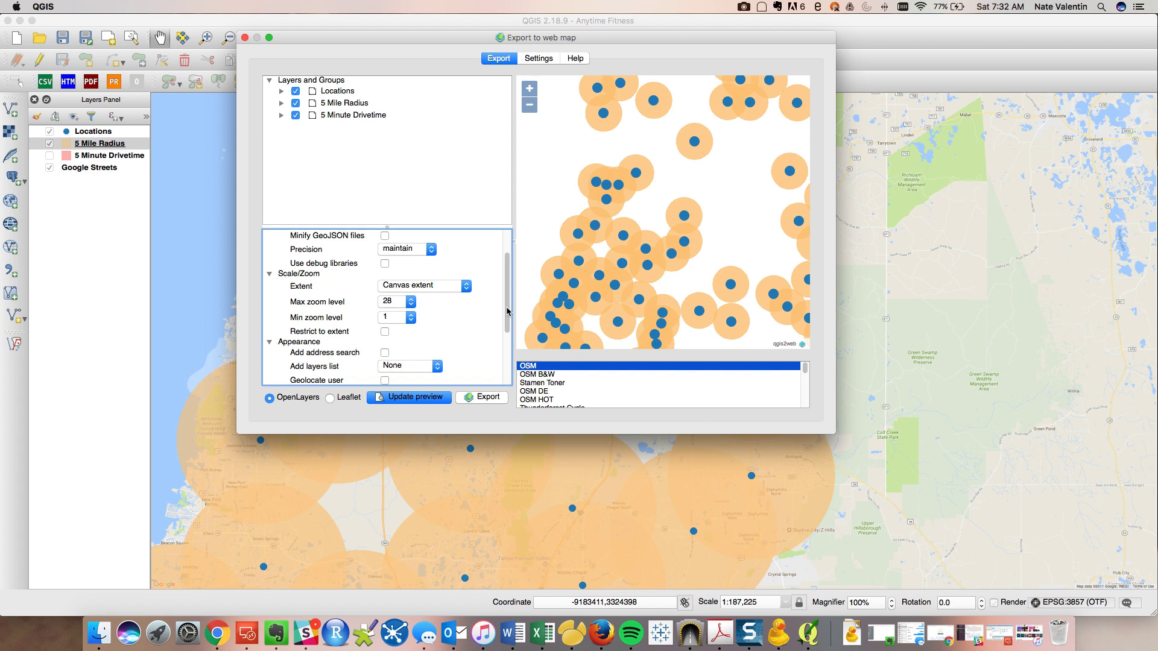
pyautogui.moveTo(506, 312); pyautogui.dragTo(505, 355)
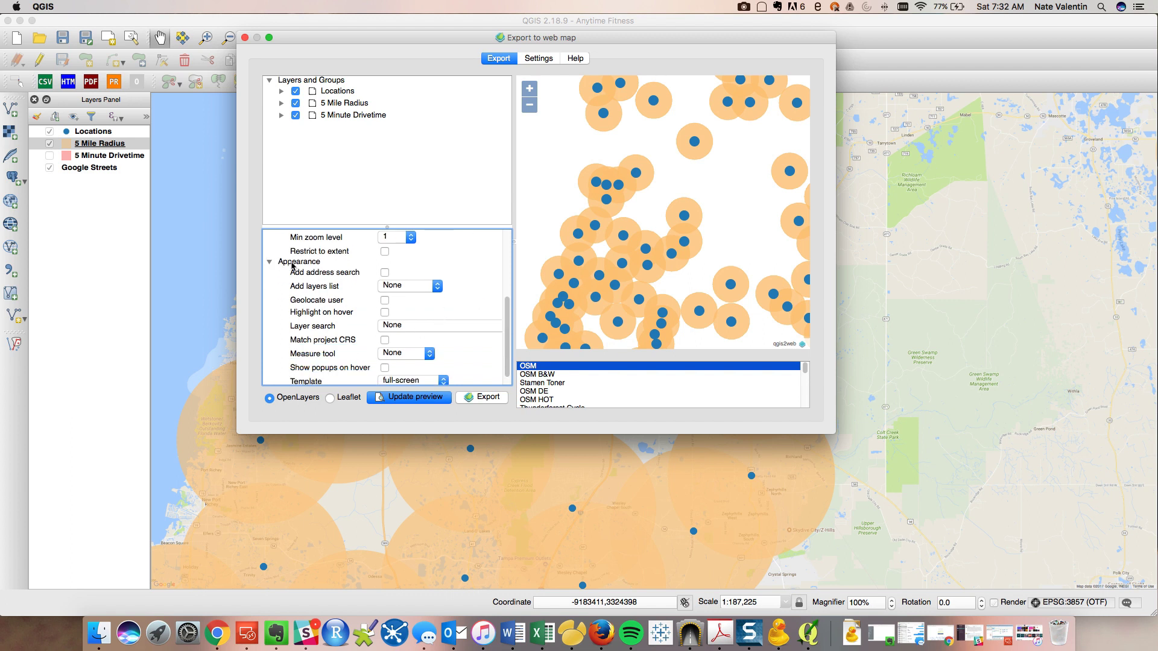
pyautogui.click(410, 288)
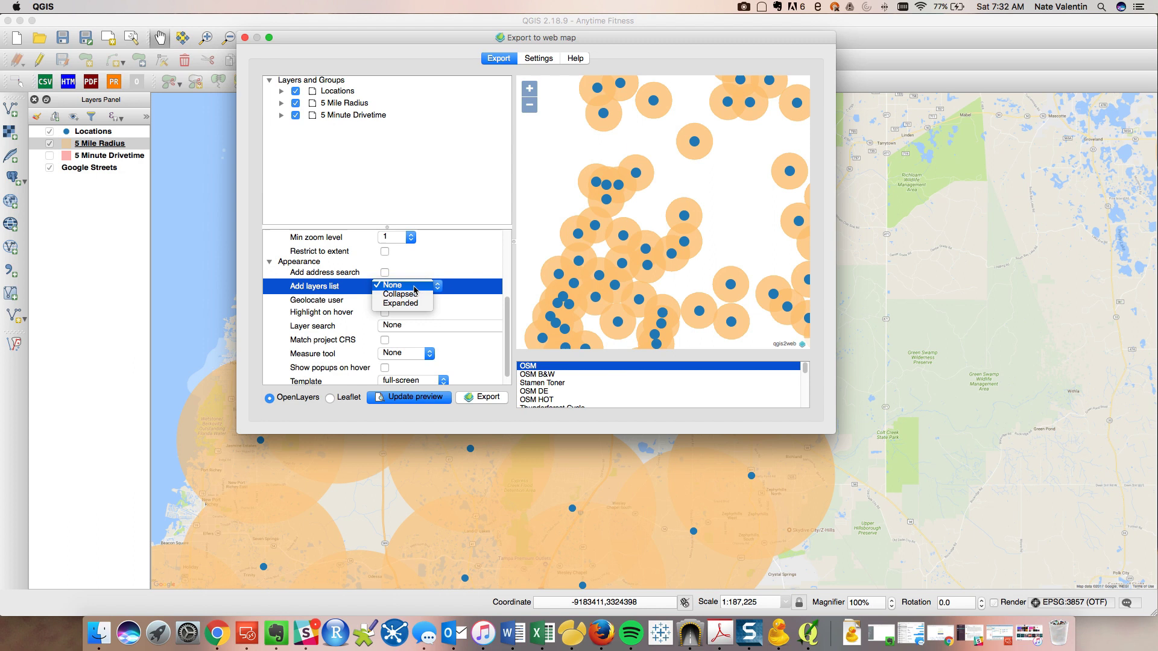
pyautogui.click(415, 304)
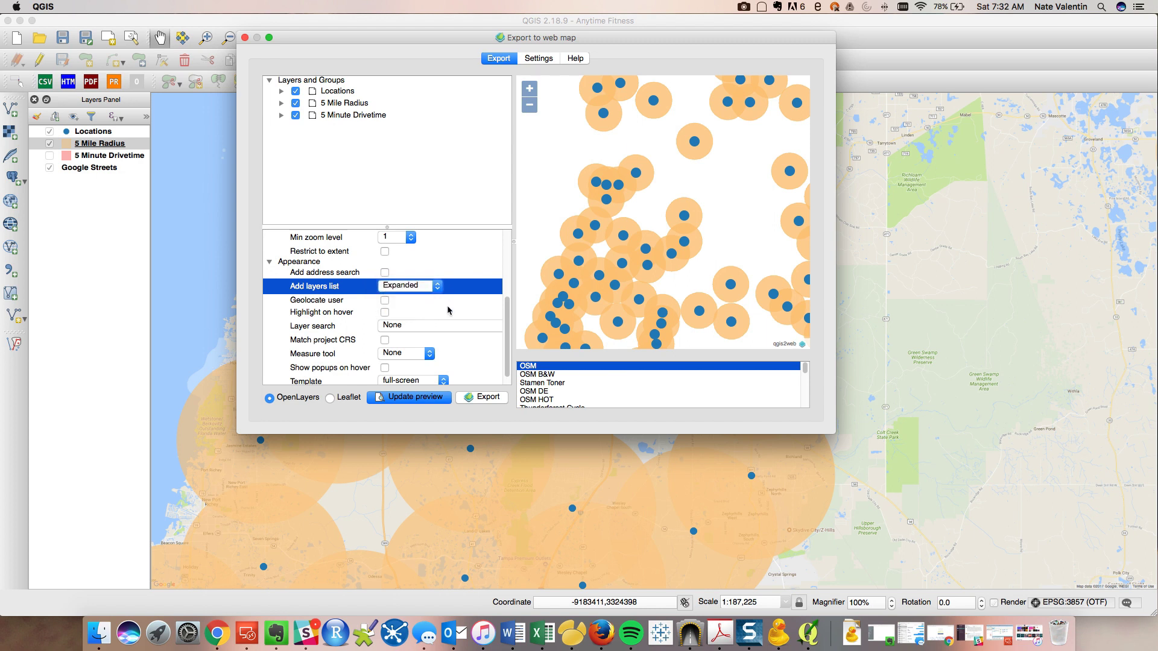
pyautogui.click(385, 312)
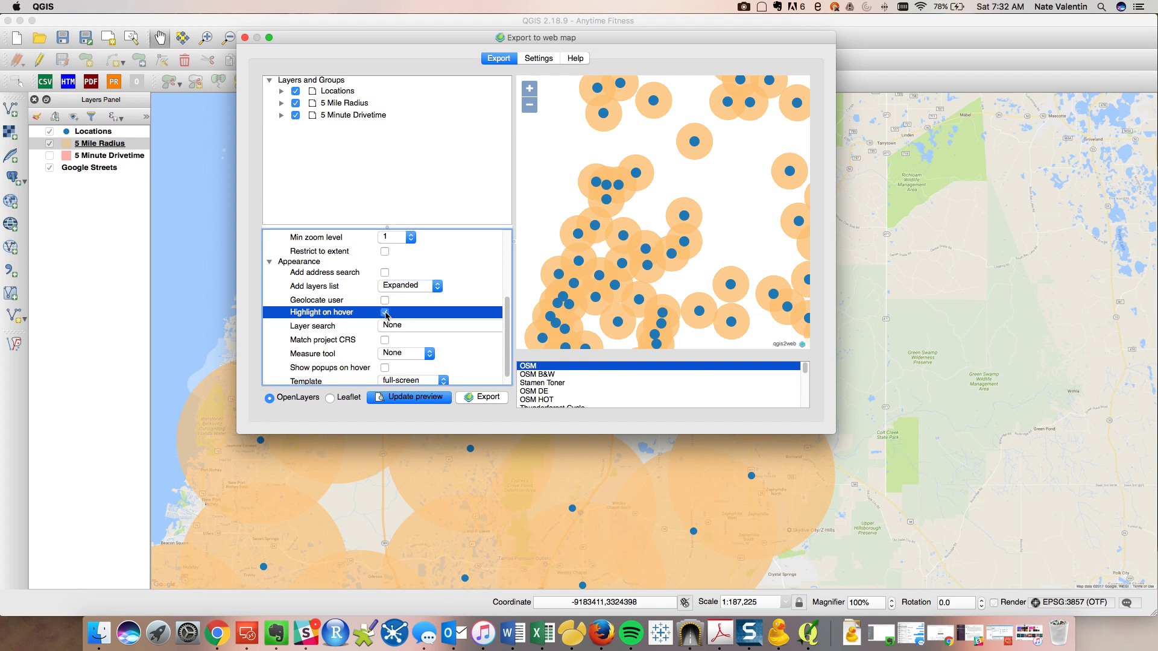
pyautogui.click(385, 368)
pyautogui.click(412, 402)
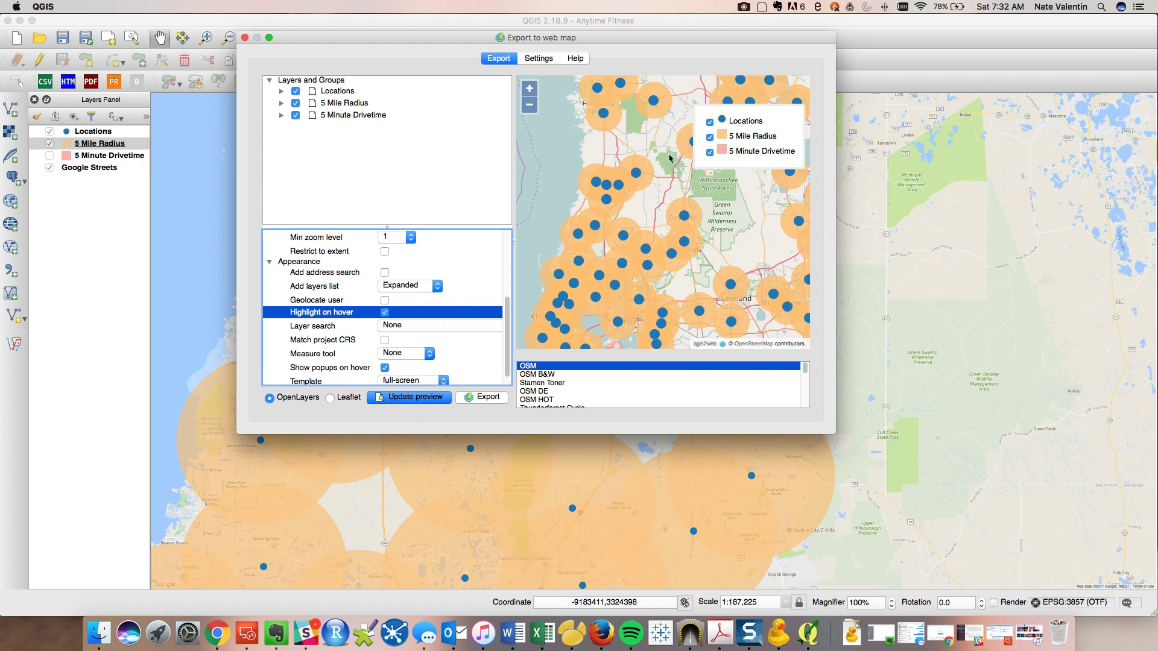
# Step: Check the hover popups for gym locations in the web map preview
pyautogui.moveTo(635, 178)
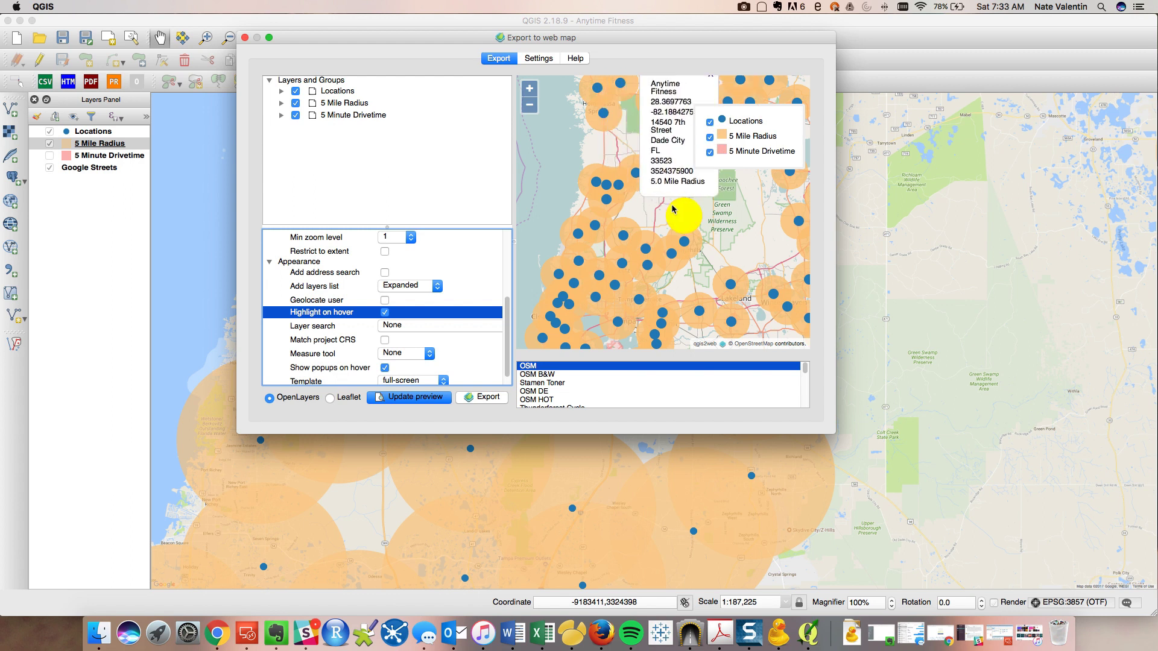
pyautogui.moveTo(684, 217)
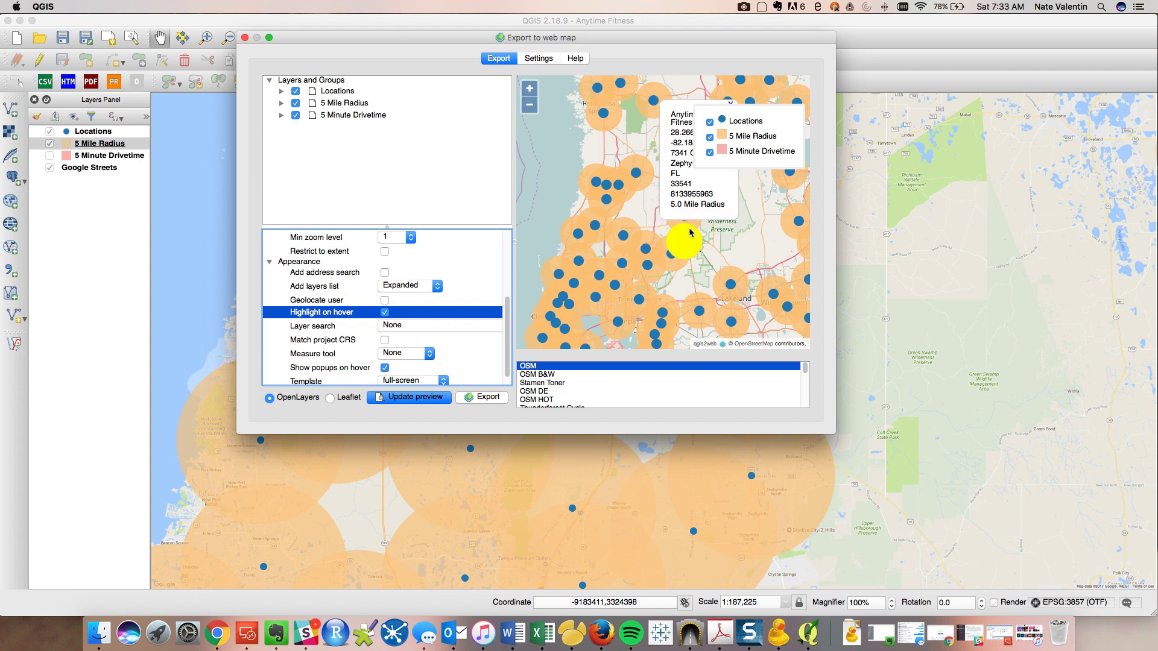
pyautogui.moveTo(699, 239)
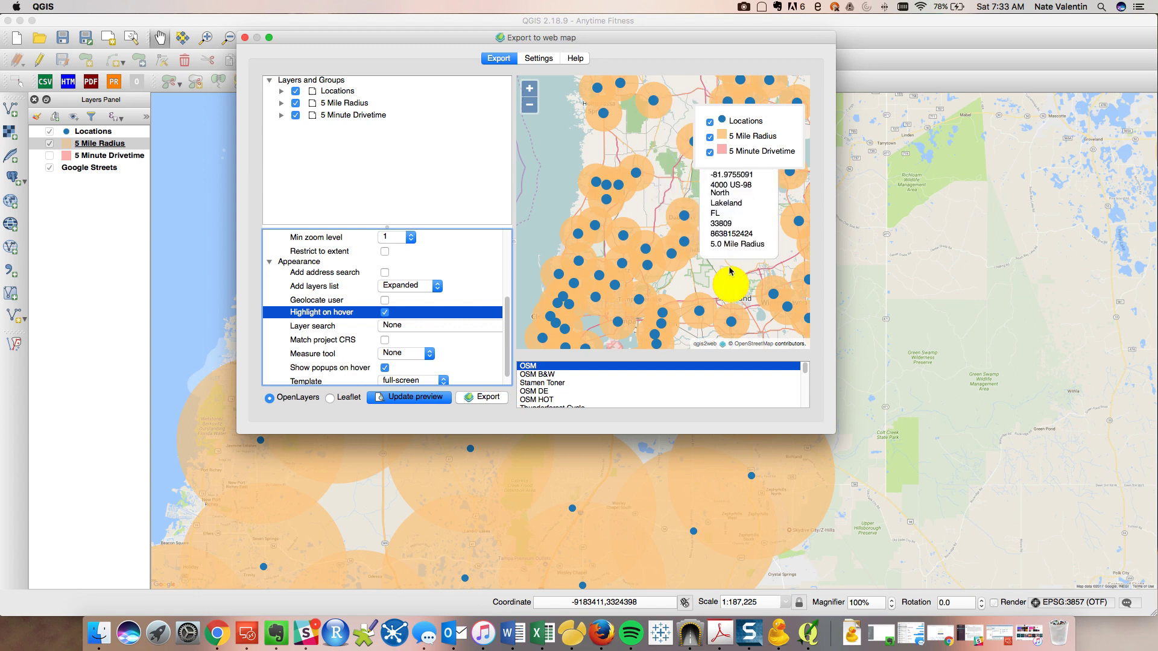
pyautogui.moveTo(732, 289)
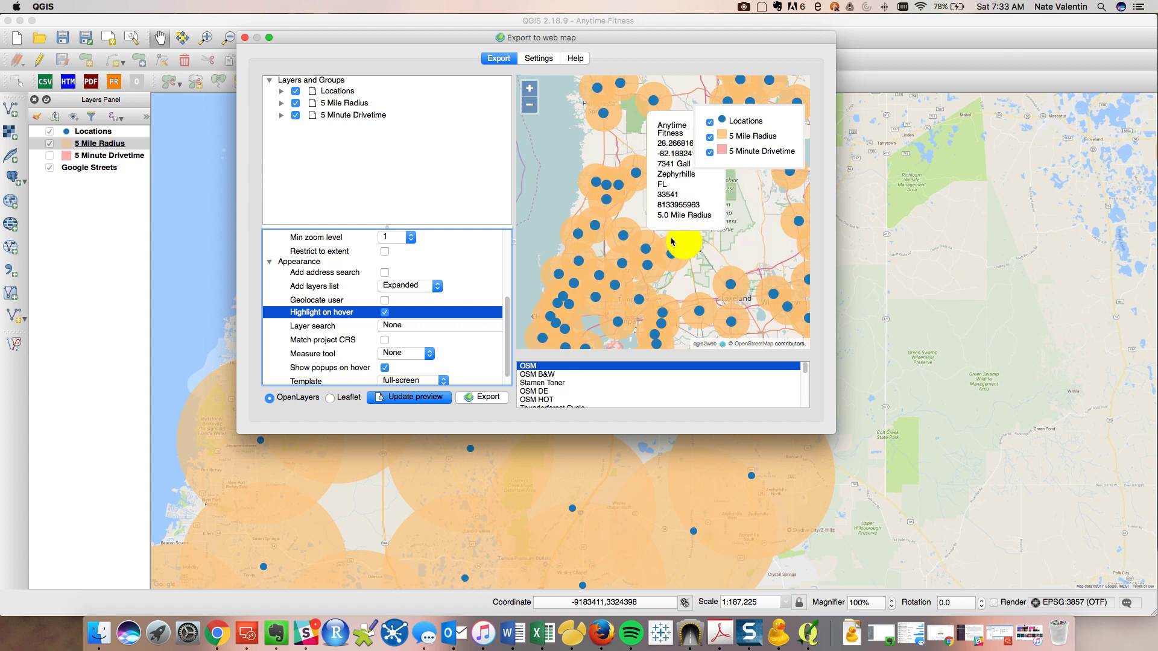
pyautogui.click(643, 278)
pyautogui.moveTo(626, 280)
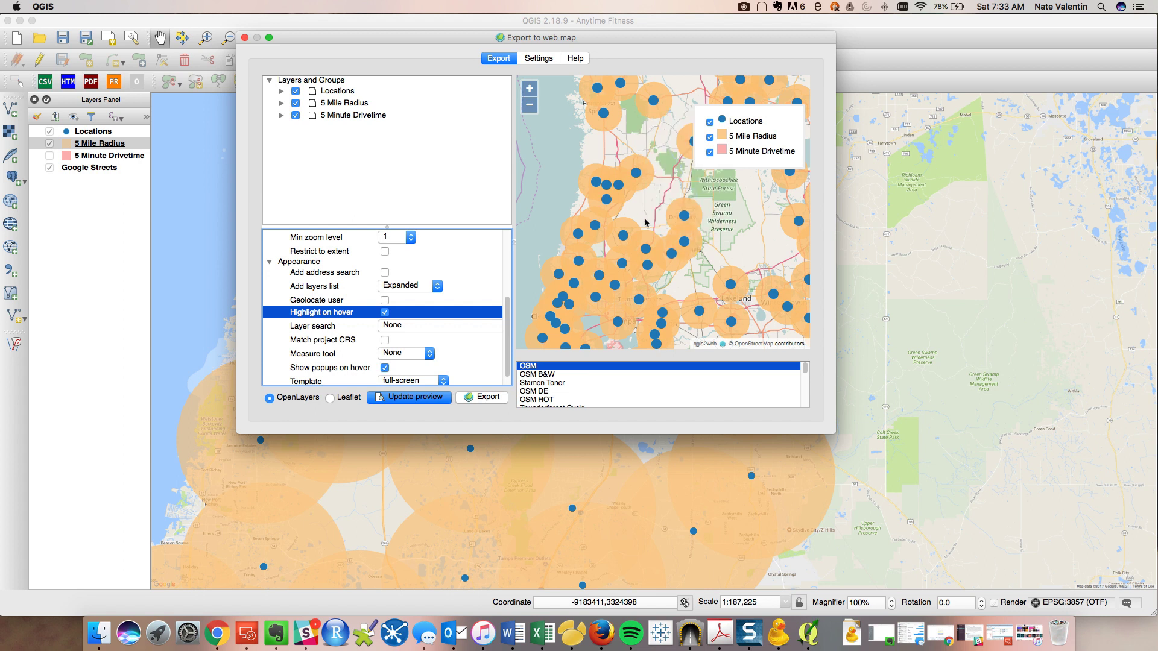
# Step: Export the web map to the 5 Minute Analyst folder
pyautogui.moveTo(634, 175)
pyautogui.moveTo(690, 223)
pyautogui.moveTo(511, 368); pyautogui.dragTo(508, 310)
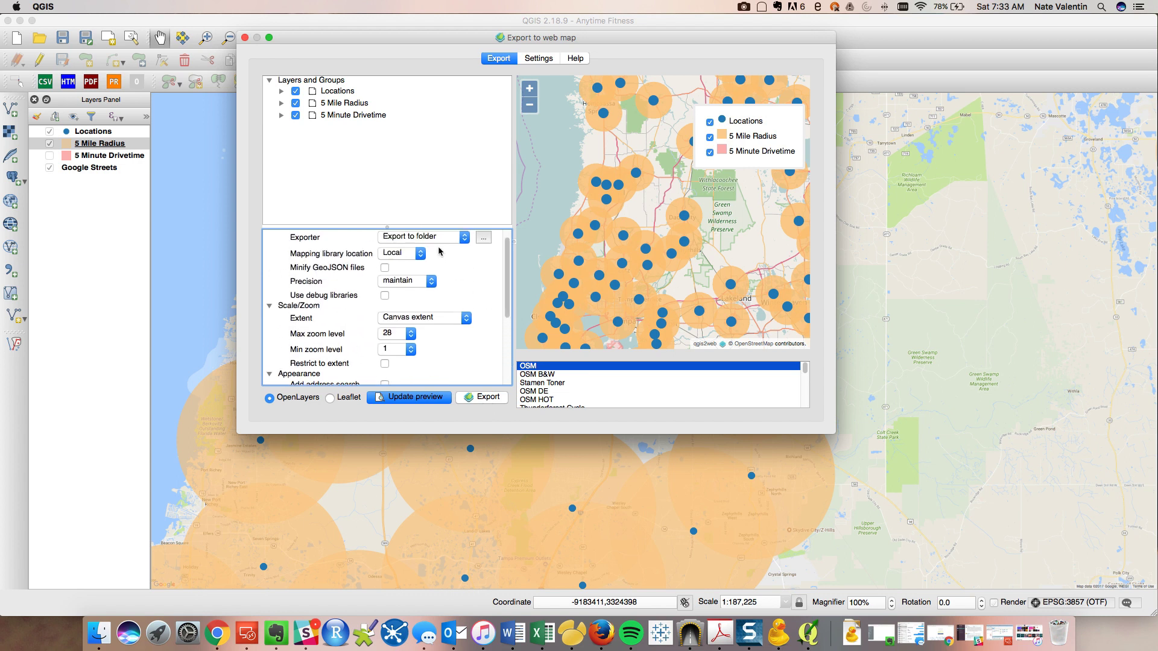
pyautogui.click(501, 401)
# Step: Open index.html from the new qgis2web export folder in Chrome
pyautogui.click(91, 637)
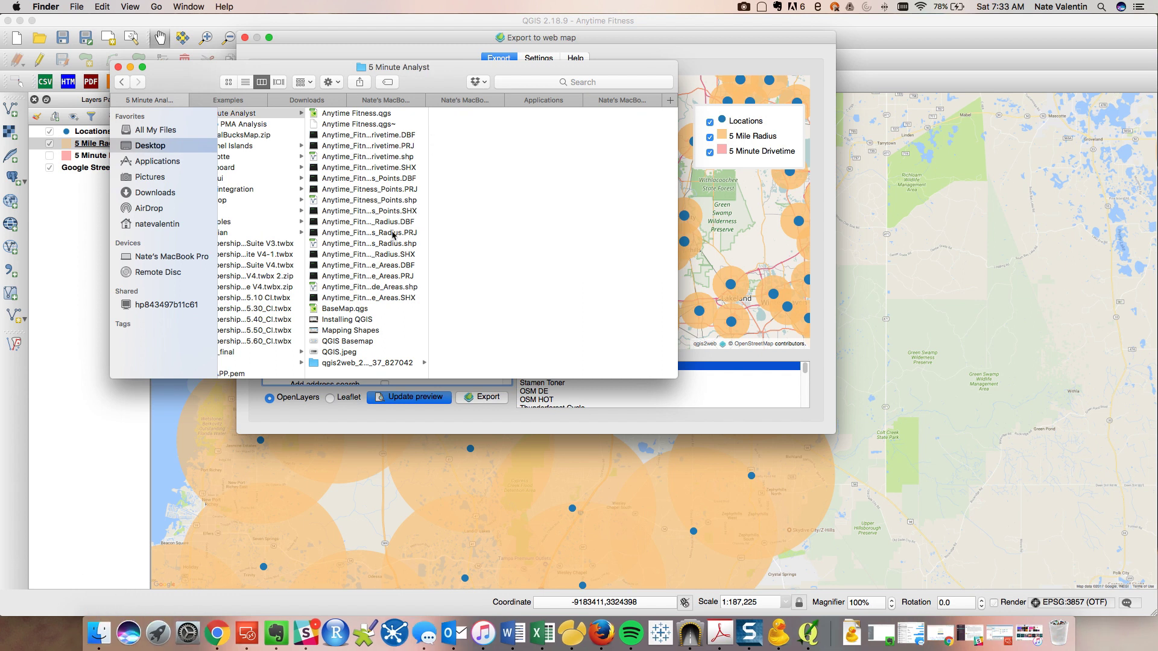
pyautogui.click(373, 363)
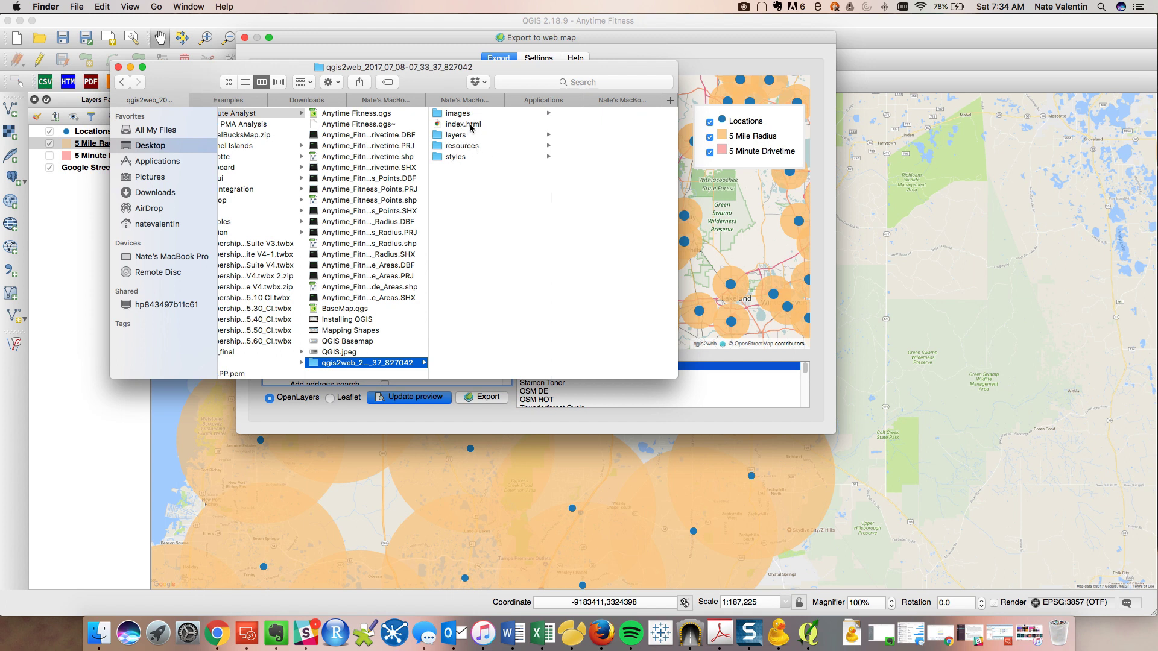
pyautogui.click(471, 126)
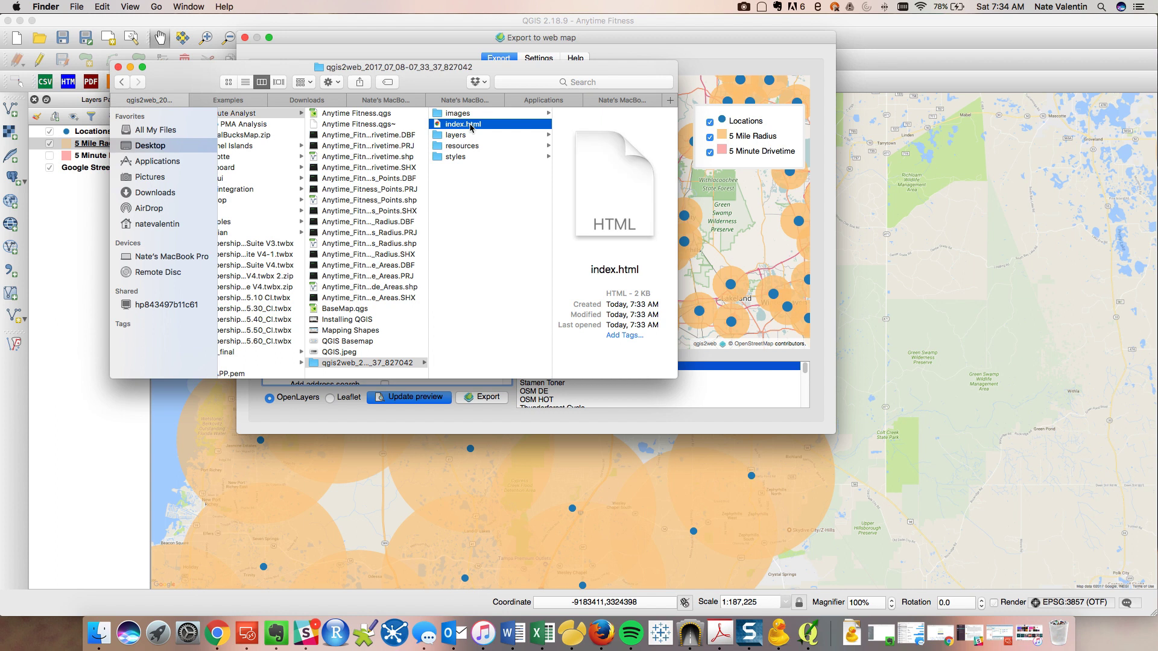
pyautogui.doubleClick(471, 126)
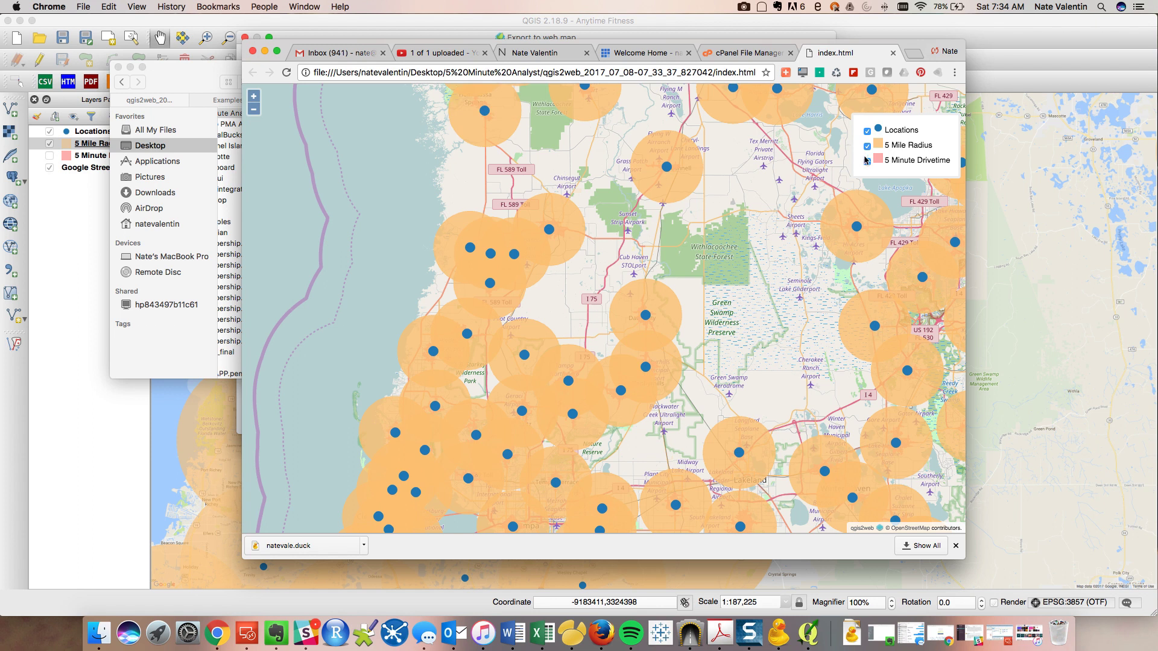
# Step: Hide the 5 Mile Radius layer, zoom into Brooksville, and view the drivetime popups
pyautogui.click(867, 147)
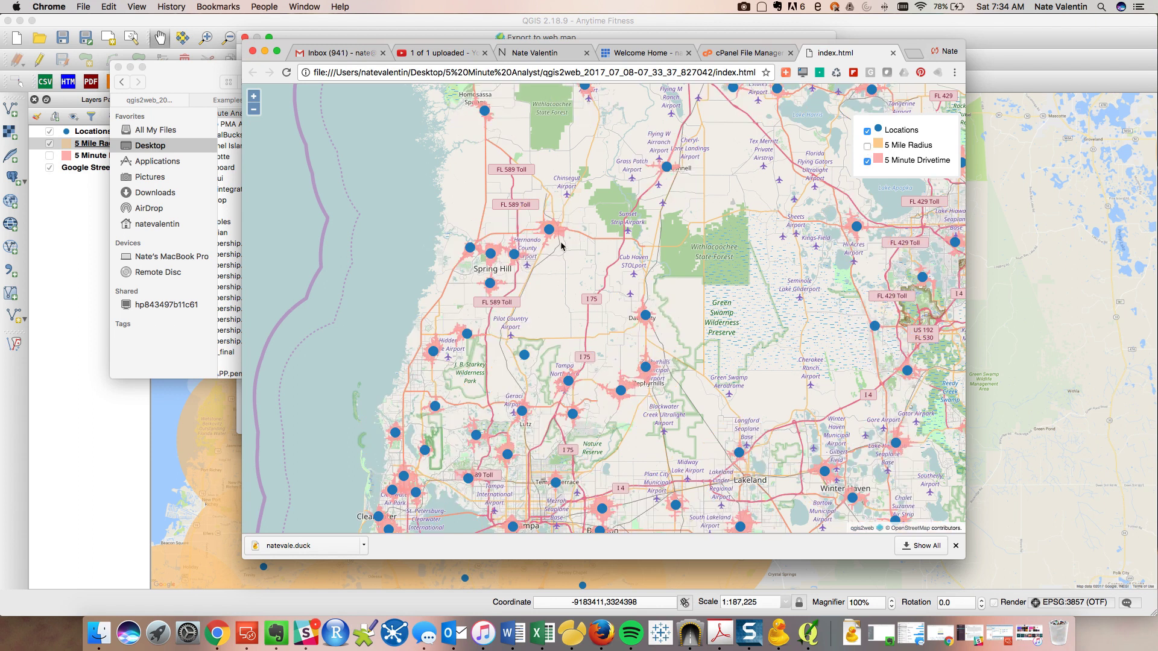
pyautogui.scroll(2, 561, 244)
pyautogui.scroll(2, 548, 244)
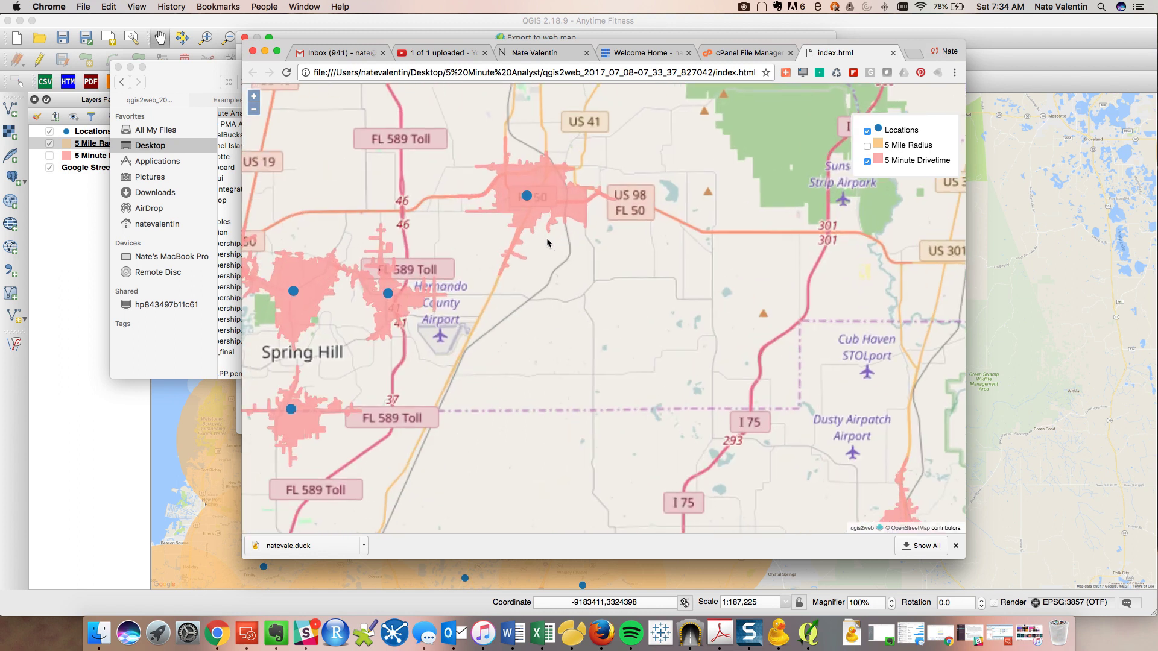
pyautogui.scroll(2, 543, 241)
pyautogui.moveTo(543, 228); pyautogui.dragTo(541, 271)
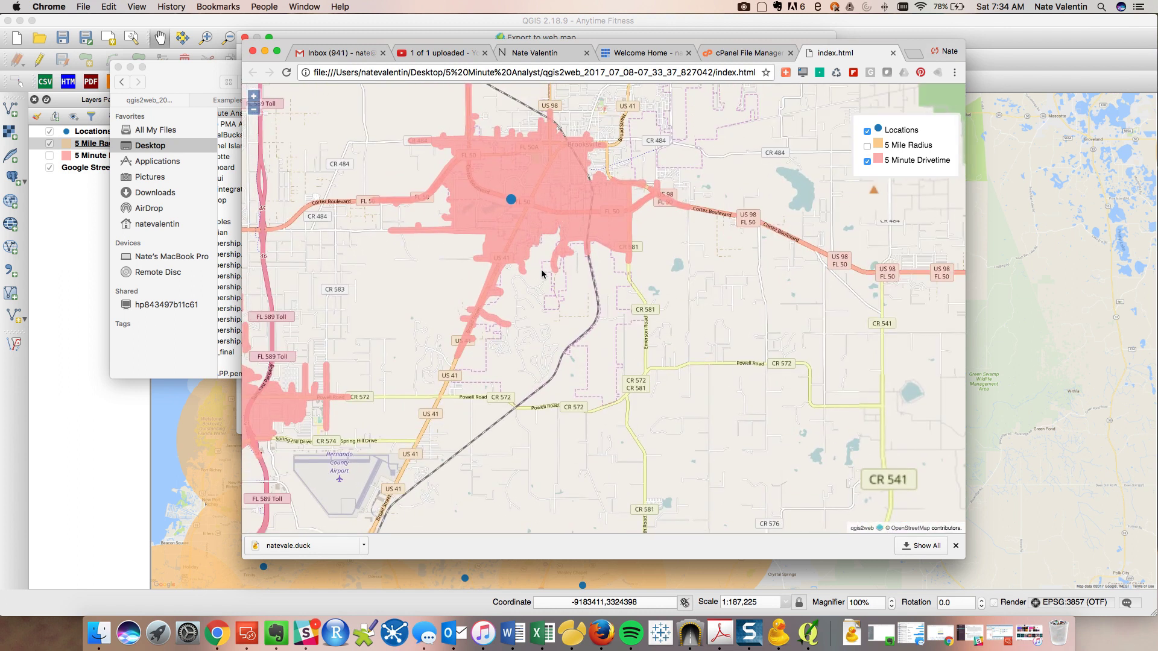
pyautogui.scroll(2, 540, 265)
pyautogui.scroll(-3, 542, 269)
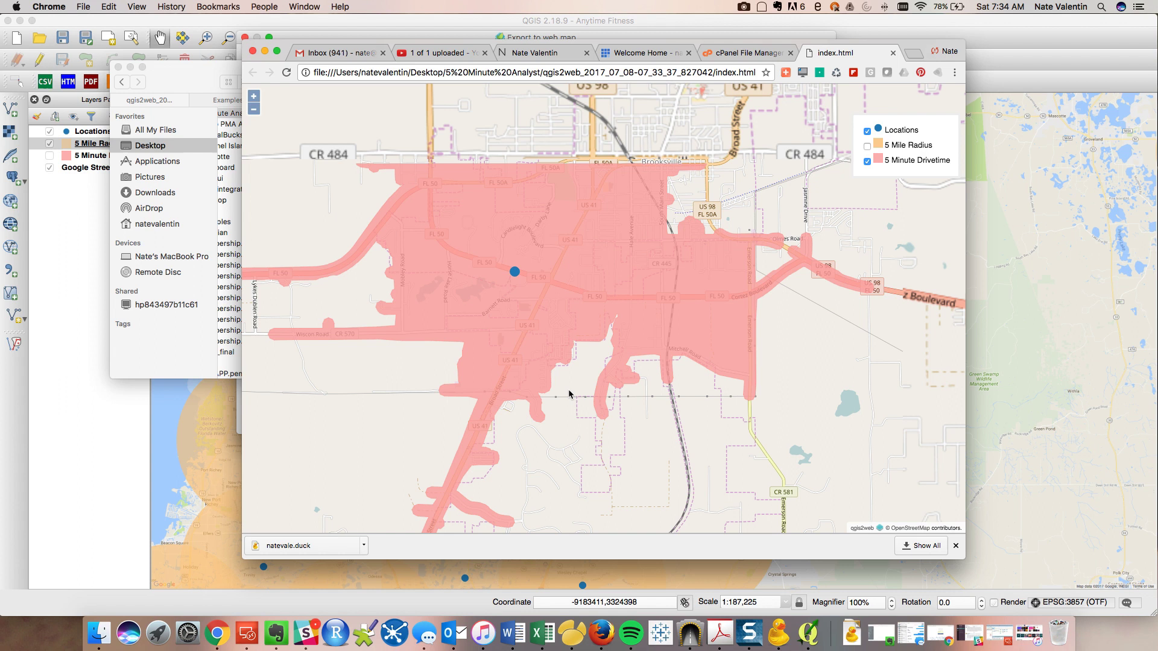
pyautogui.click(582, 315)
pyautogui.click(588, 308)
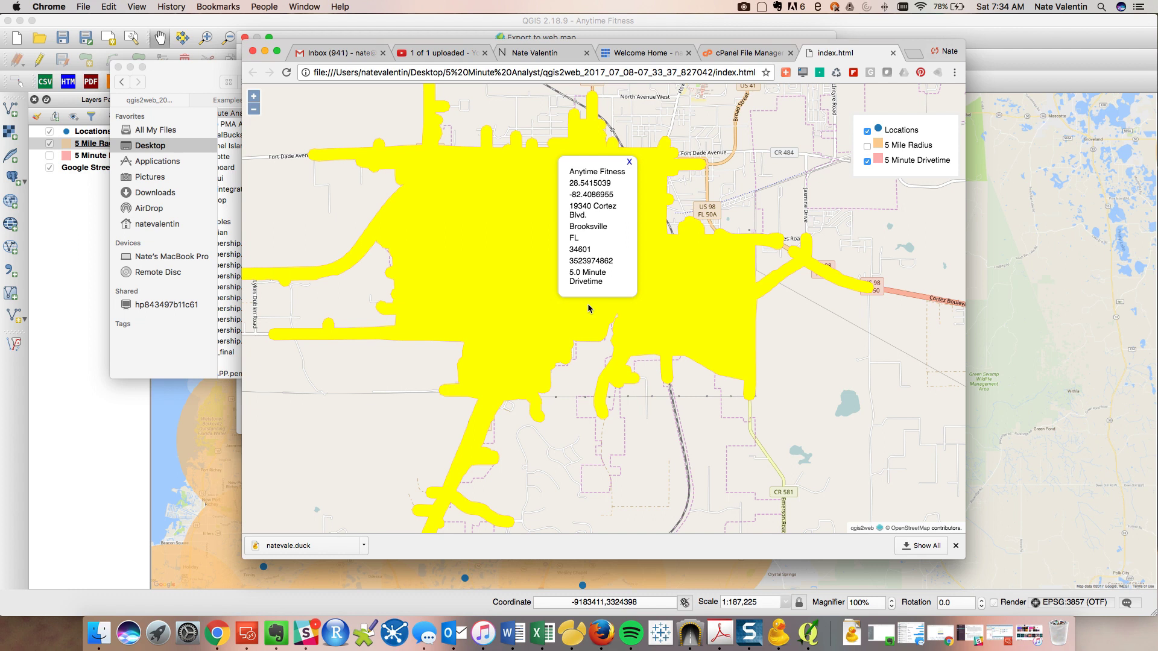
# Step: Hide 5 Minute Drivetime, restore 5 Mile Radius, zoom out, then go to the cPanel File Manager
pyautogui.click(867, 162)
pyautogui.click(867, 147)
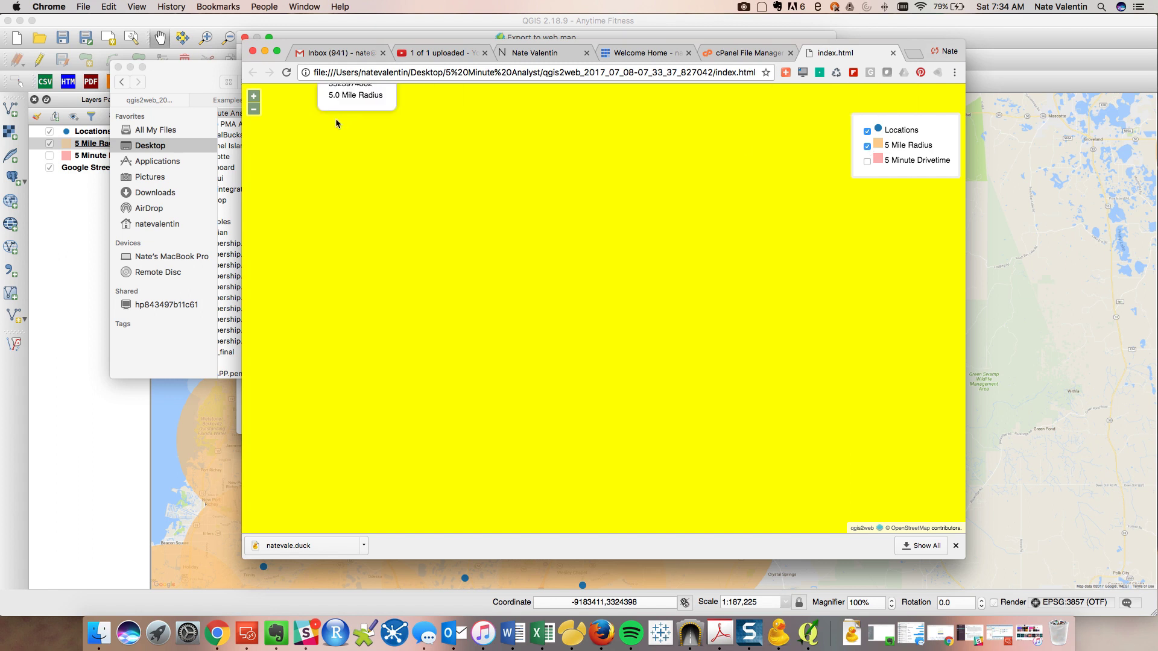
pyautogui.click(254, 109)
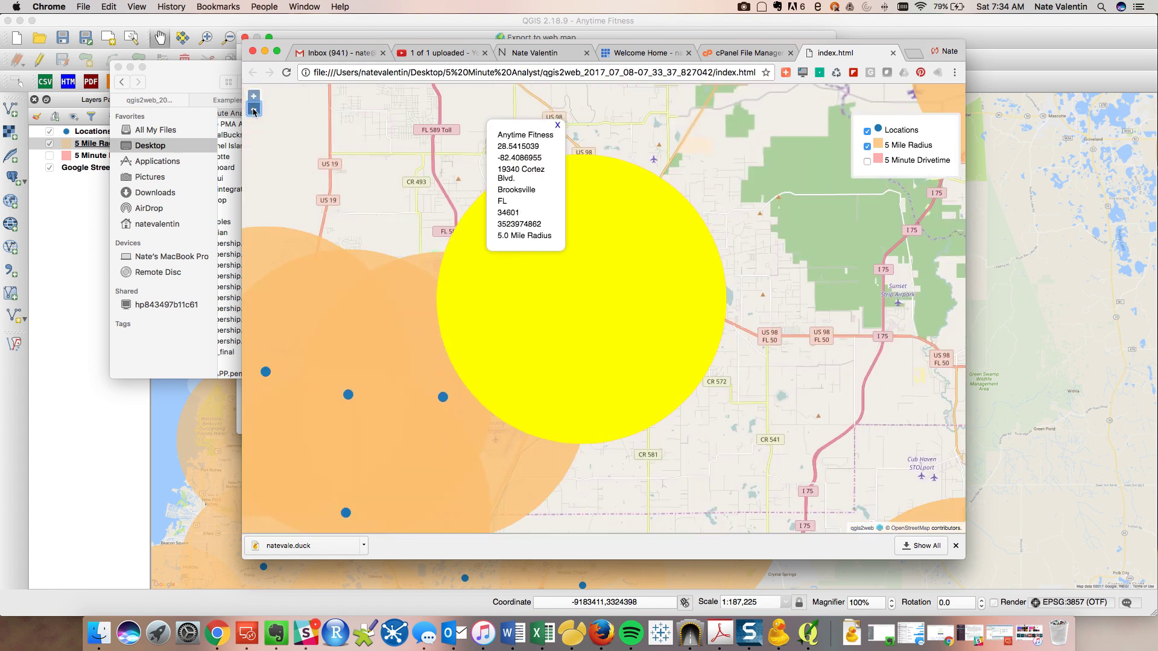
pyautogui.scroll(-2, 603, 309)
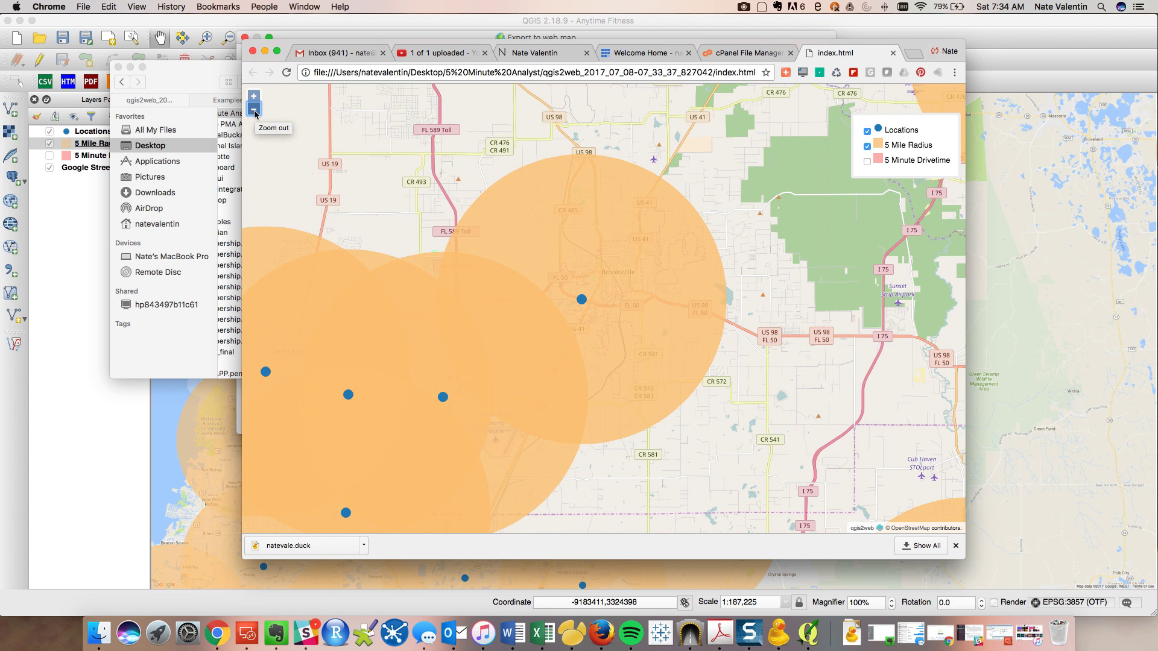
pyautogui.click(756, 57)
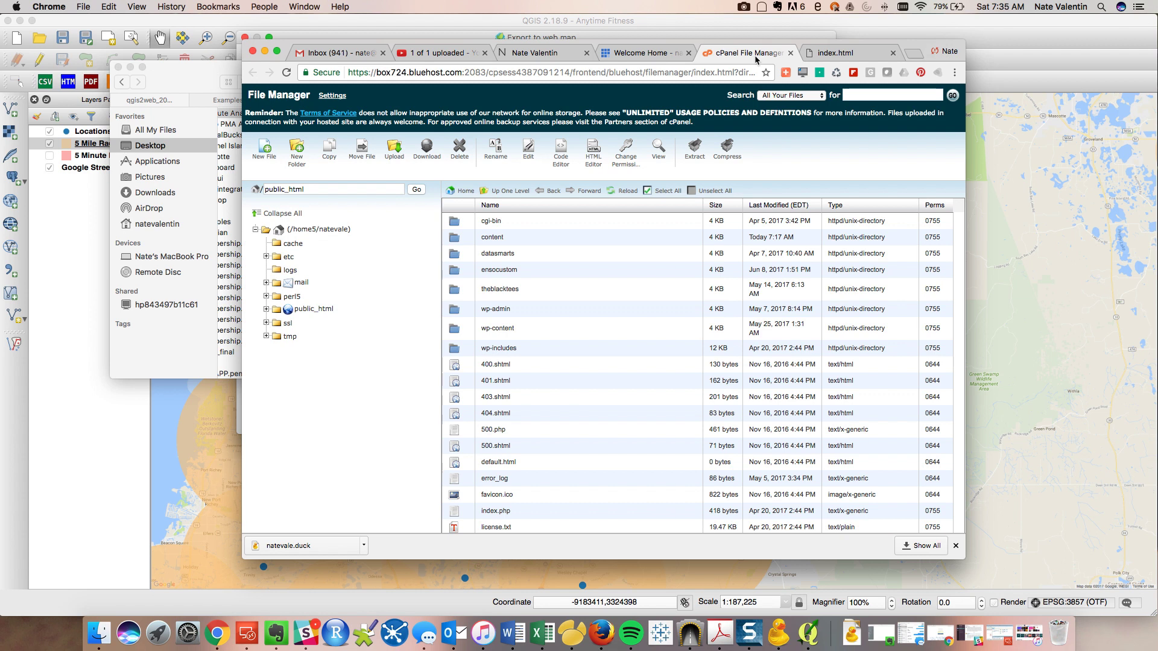